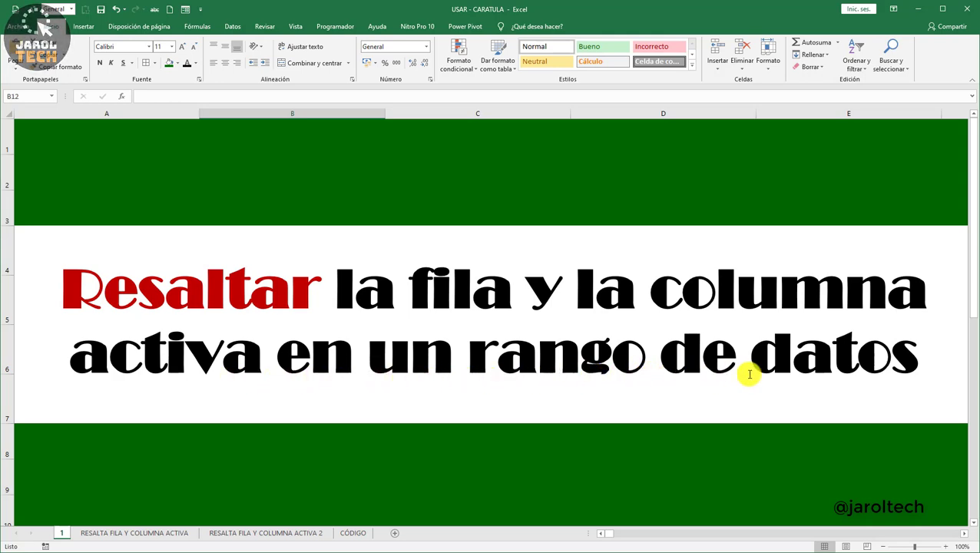
- On the RESALTA FILA Y COLUMNA ACTIVA sheet, select E10, G12, F15, D19, C19, H12 and G10 to test the highlight
left_click(146, 531)
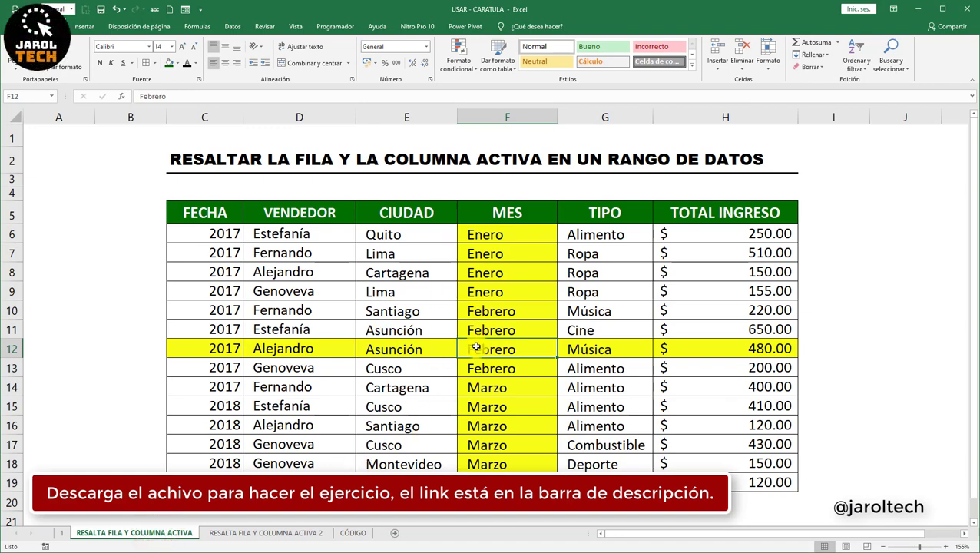
left_click(438, 315)
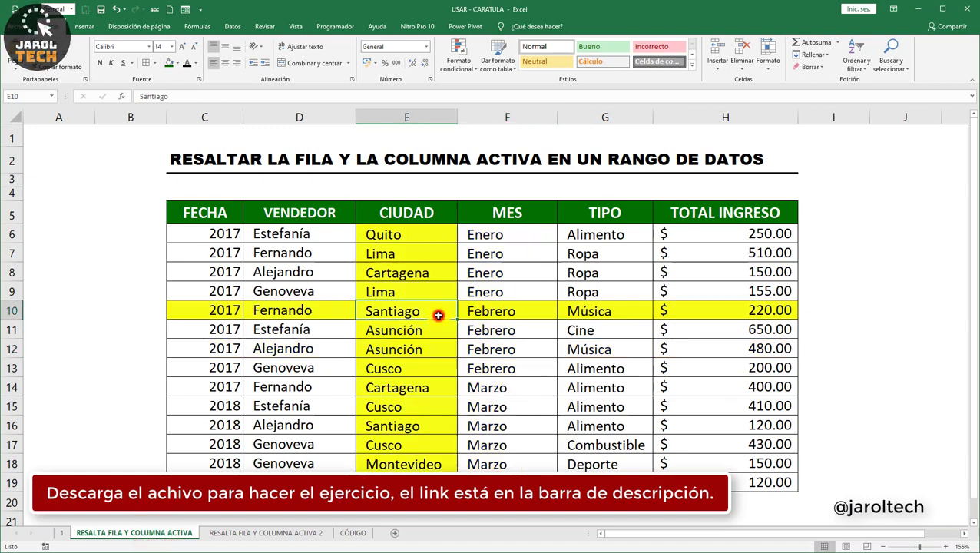
left_click(573, 347)
left_click(501, 409)
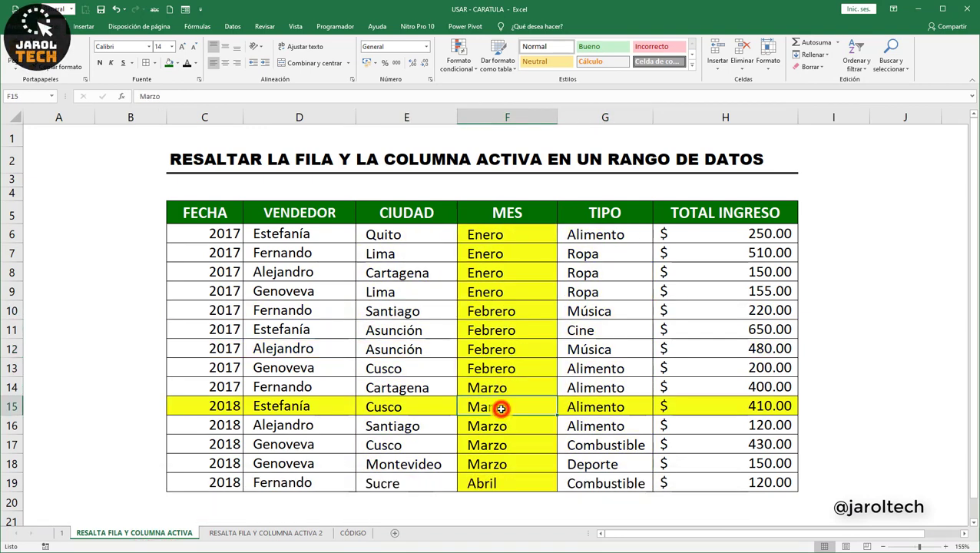
left_click(330, 479)
left_click(237, 482)
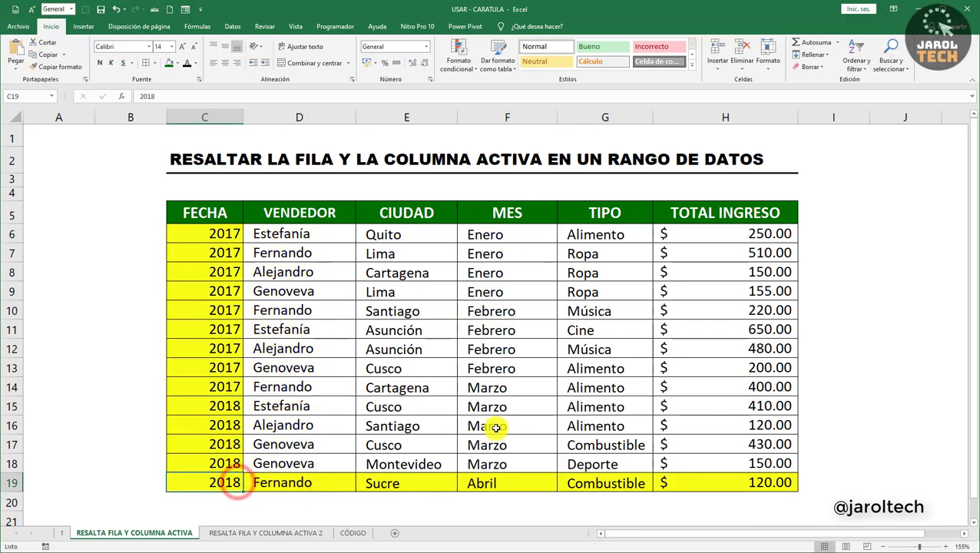
left_click(683, 349)
left_click(593, 312)
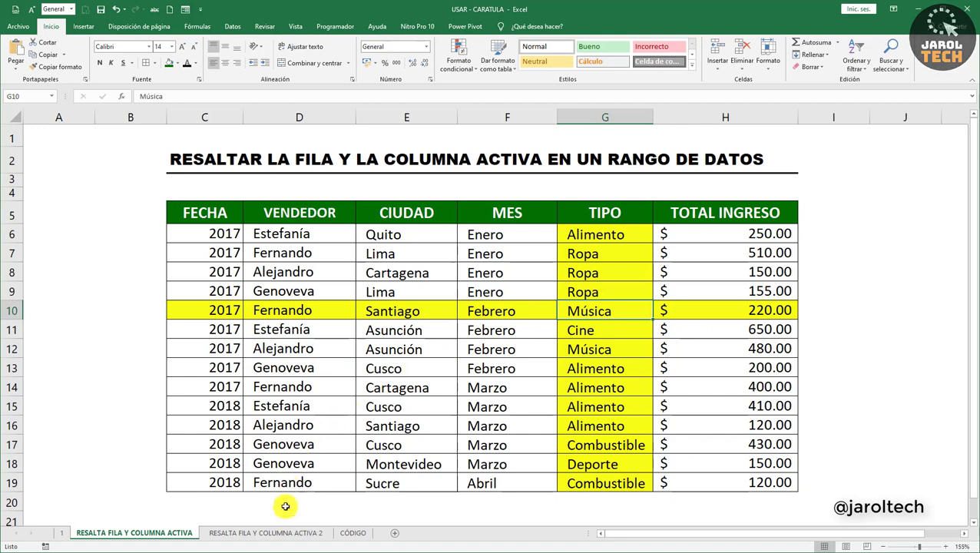
- Select C6:H19 on RESALTA FILA Y COLUMNA ACTIVA 2 and begin a 'Utilice una fórmula' conditional formatting rule
left_click(266, 532)
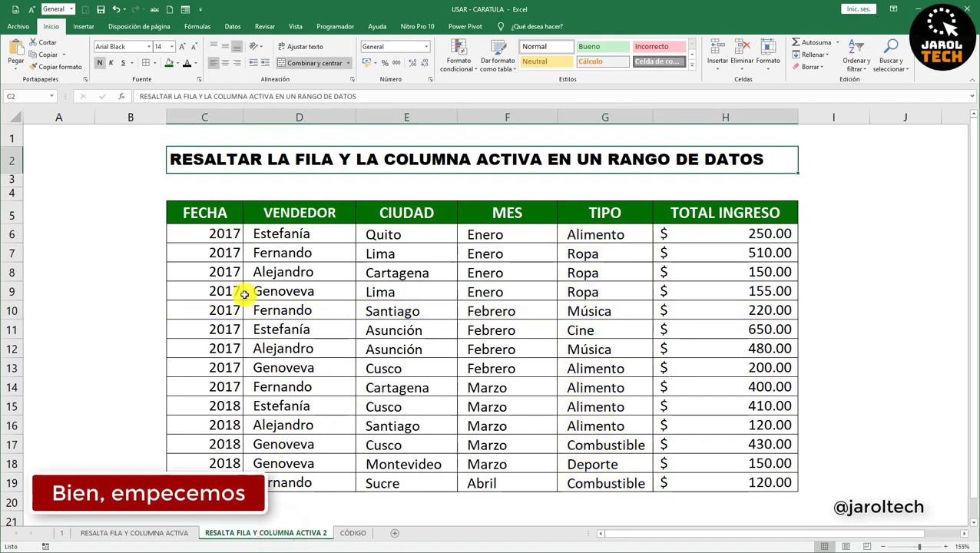
mouse_move(224, 233)
left_mouse_down()
mouse_move(672, 378)
mouse_move(714, 482)
left_mouse_up()
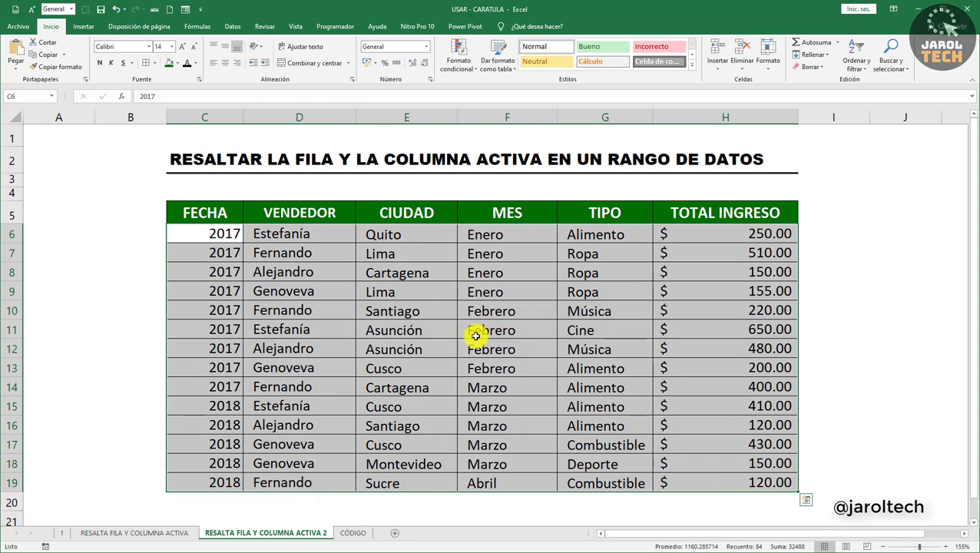
left_click(51, 26)
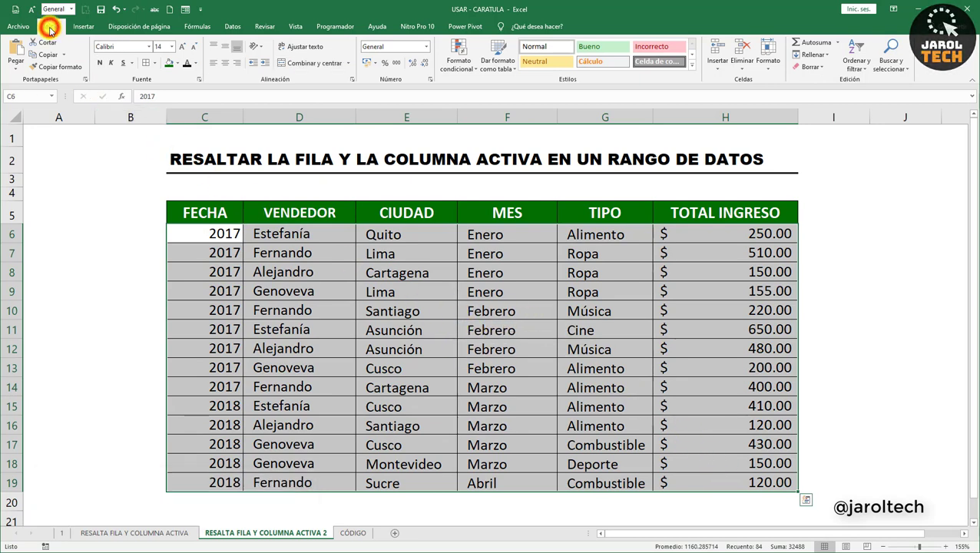
left_click(463, 62)
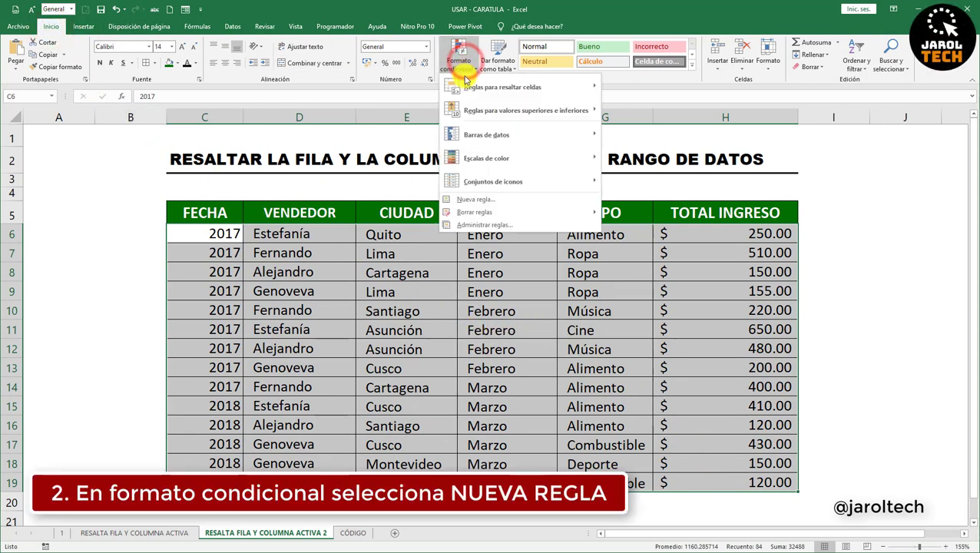
left_click(490, 200)
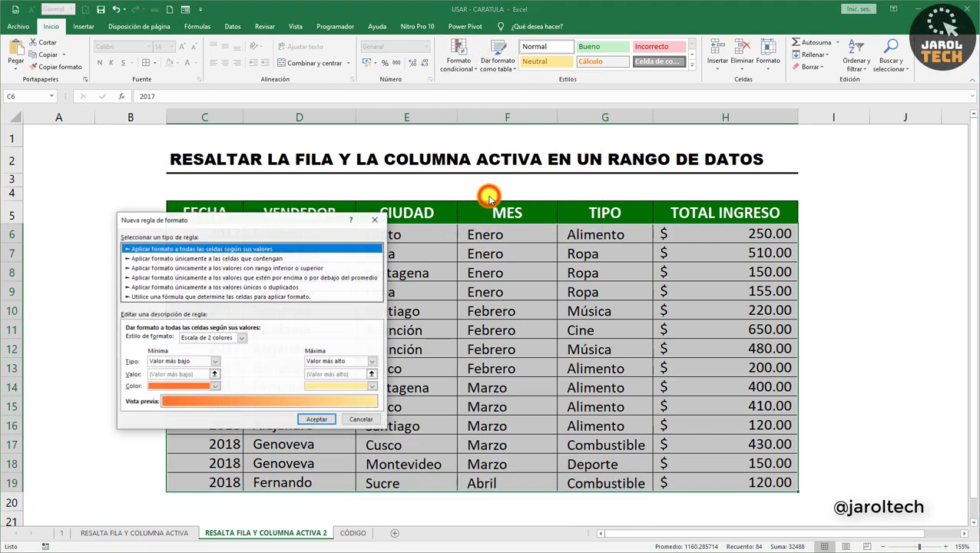
left_click(280, 300)
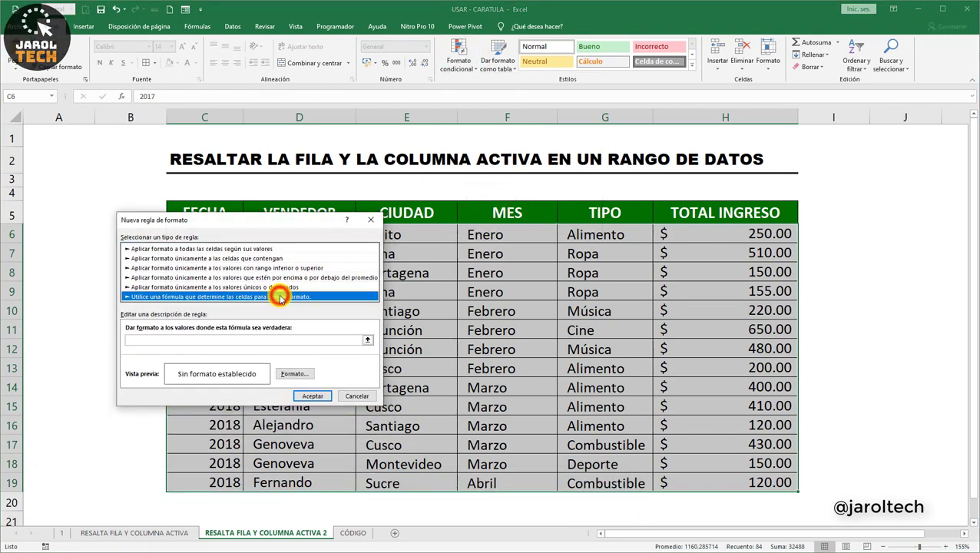
- Enter the rule formula =O(CELDA("COLUMNA")=COLUMNA(),CELDA("FILA")=FILA())
left_click(224, 340)
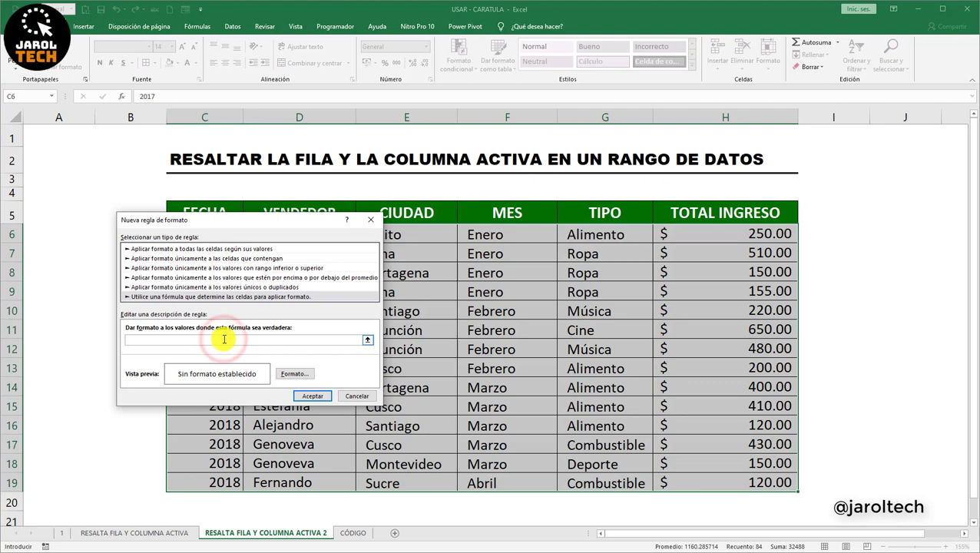
type("=O")
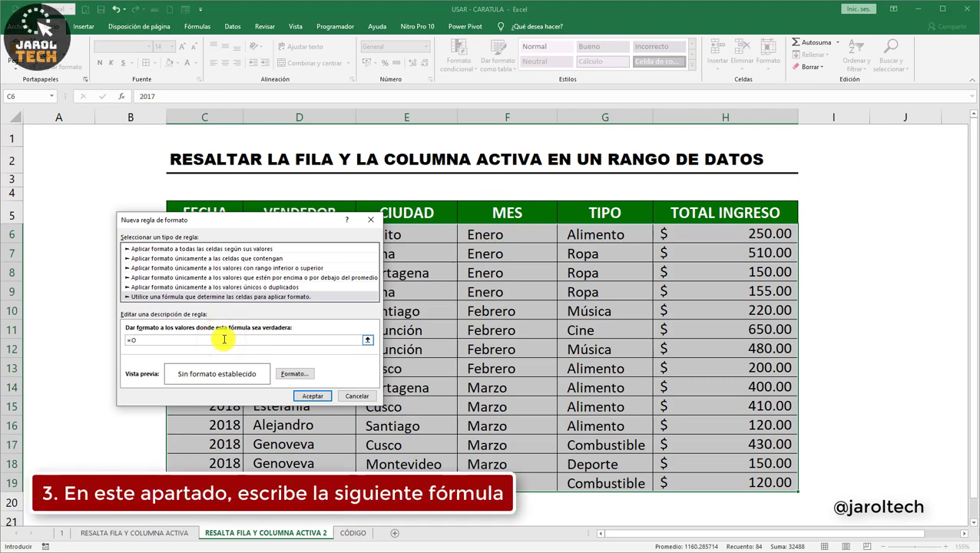
type("(CELDA(\"CO")
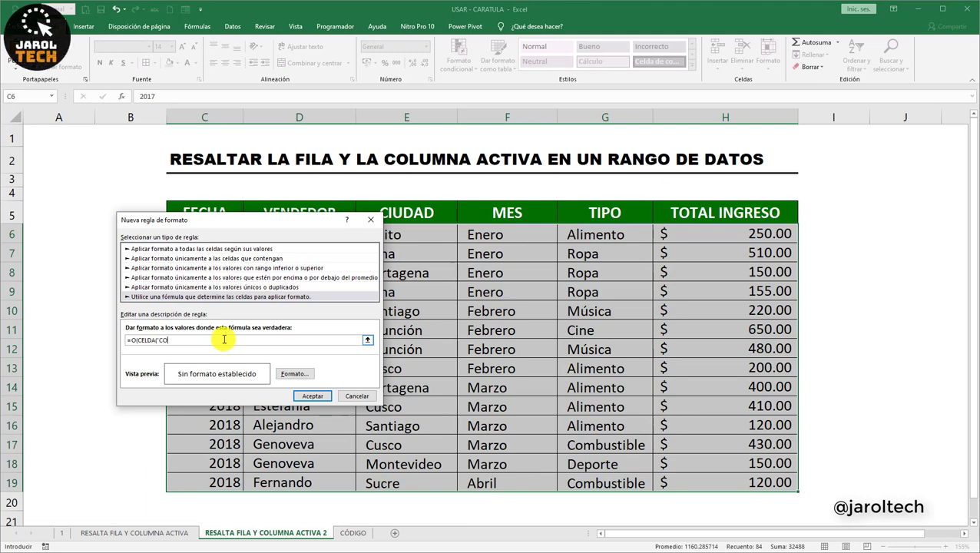
type("LUMNA\"")
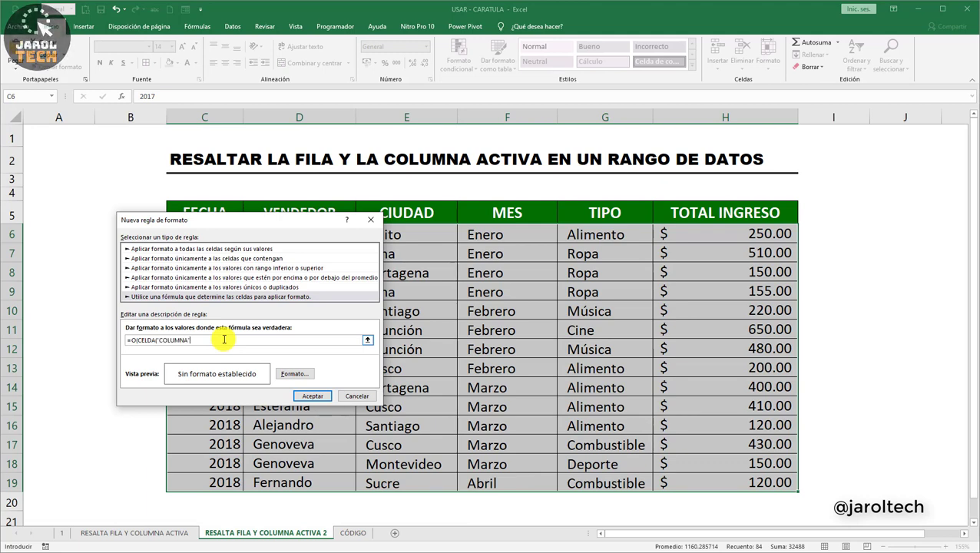
type(")")
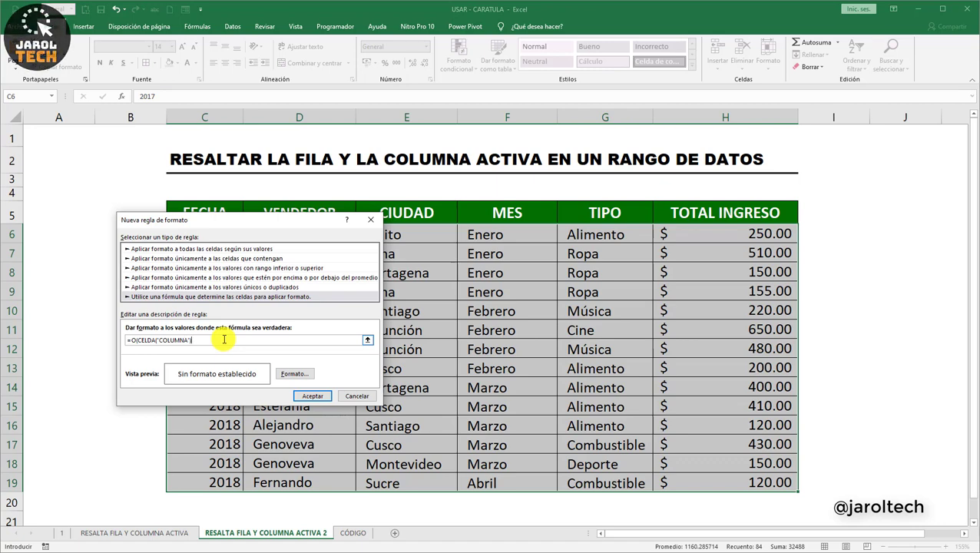
type("=COL")
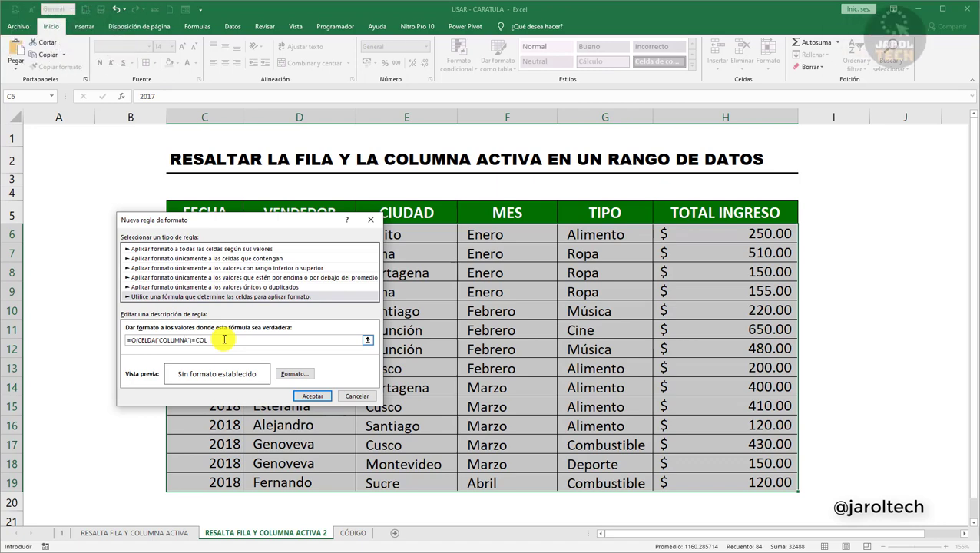
type("UMNA")
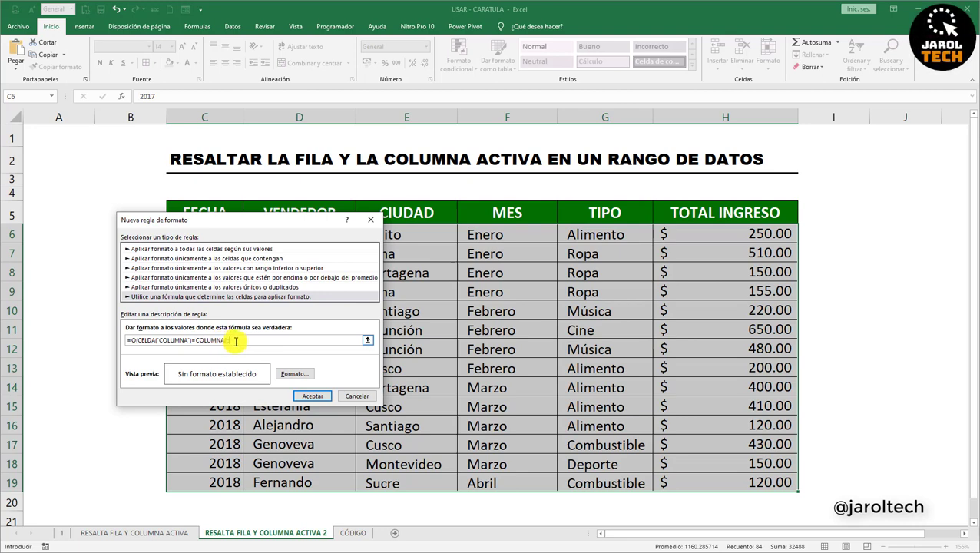
type("(),CELDA")
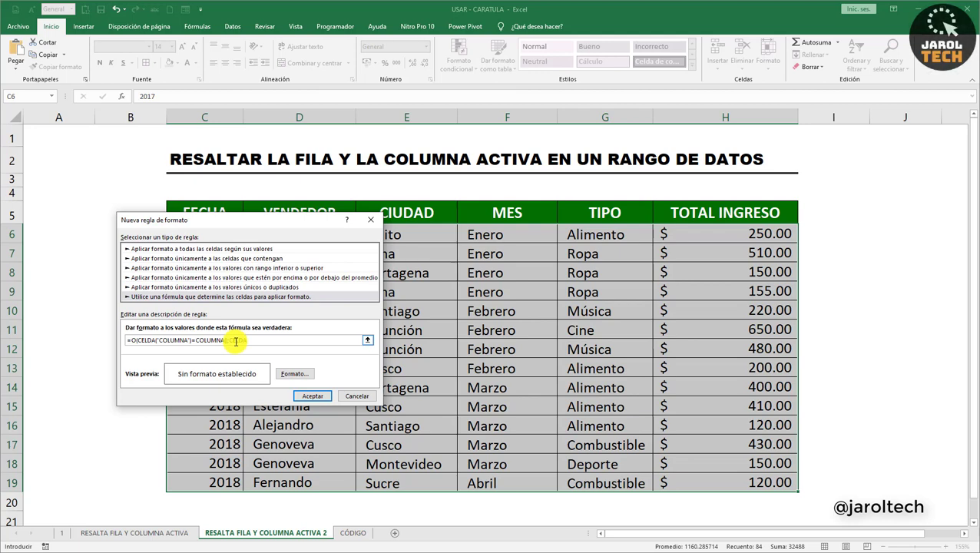
type("(")
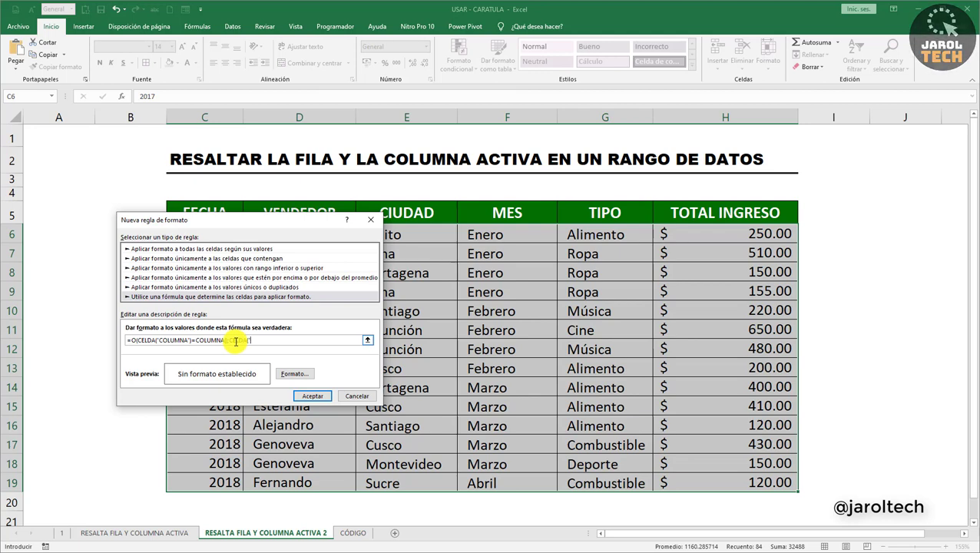
type("\"FILA\"")
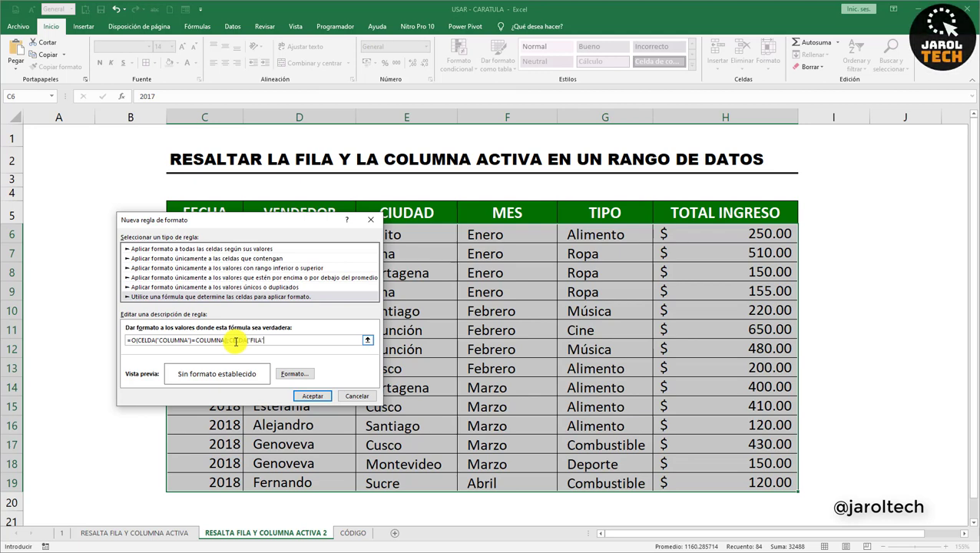
type(")=")
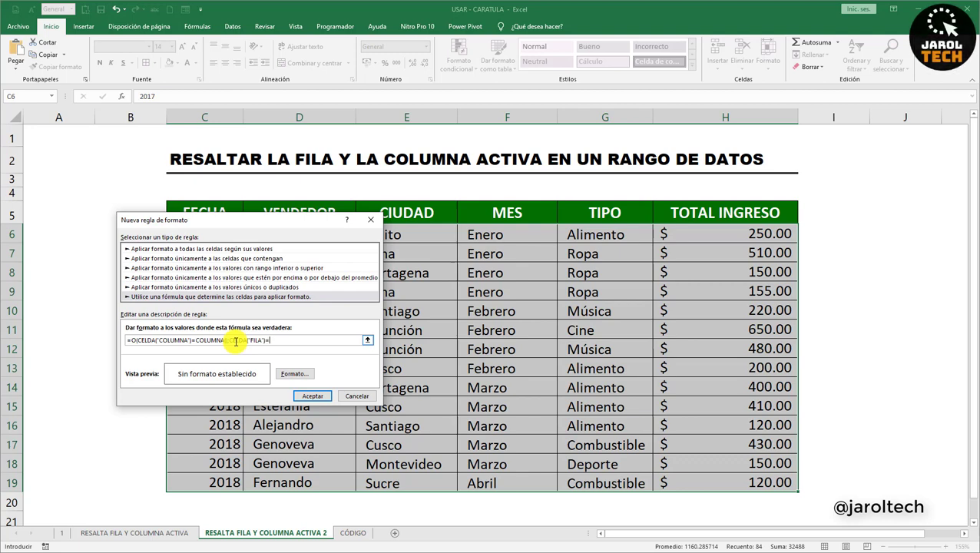
type("FI")
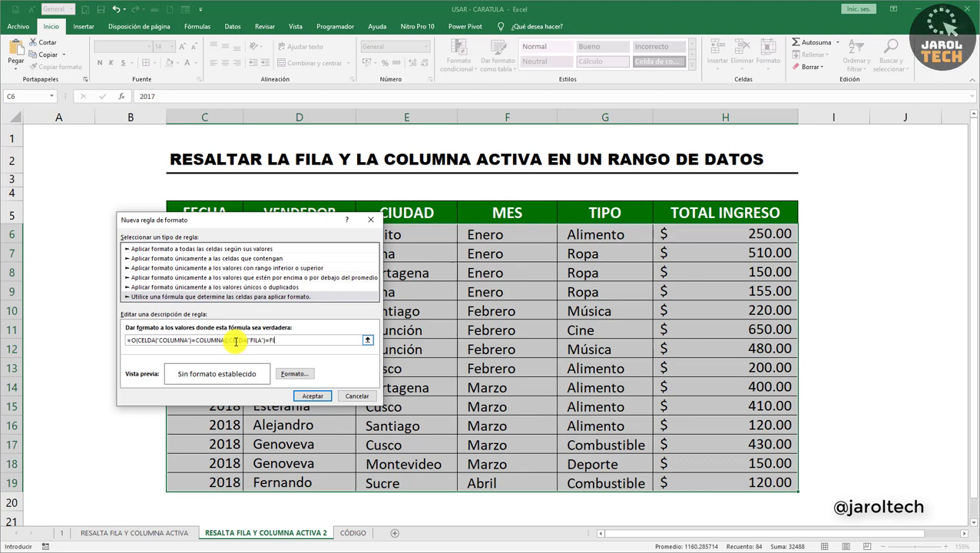
type("LA())")
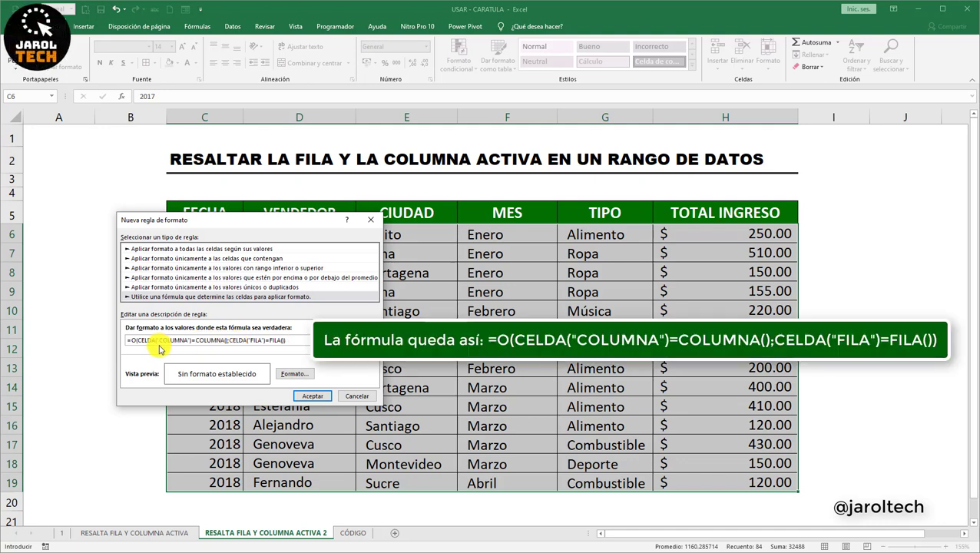
- Choose a yellow fill as the rule's format in Formato de celdas
left_click(293, 374)
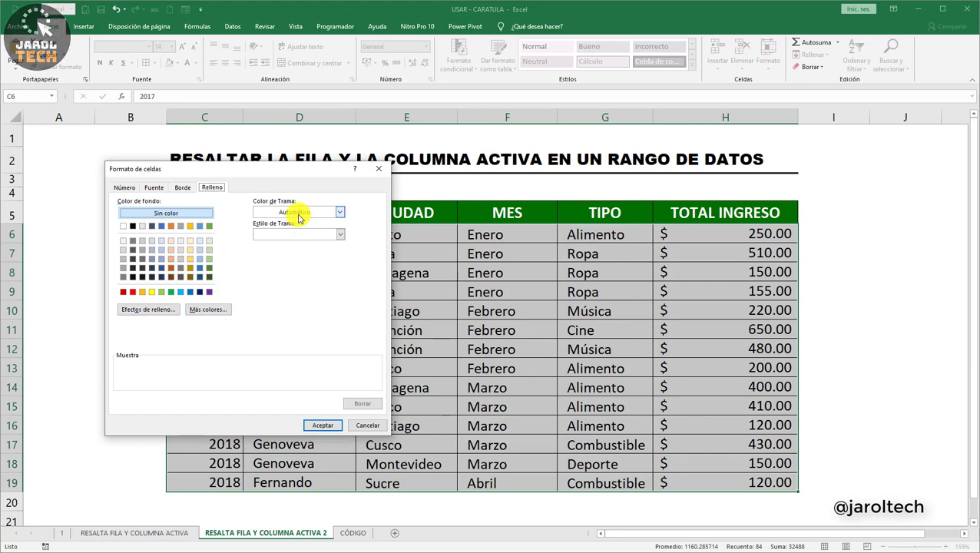
left_click(151, 294)
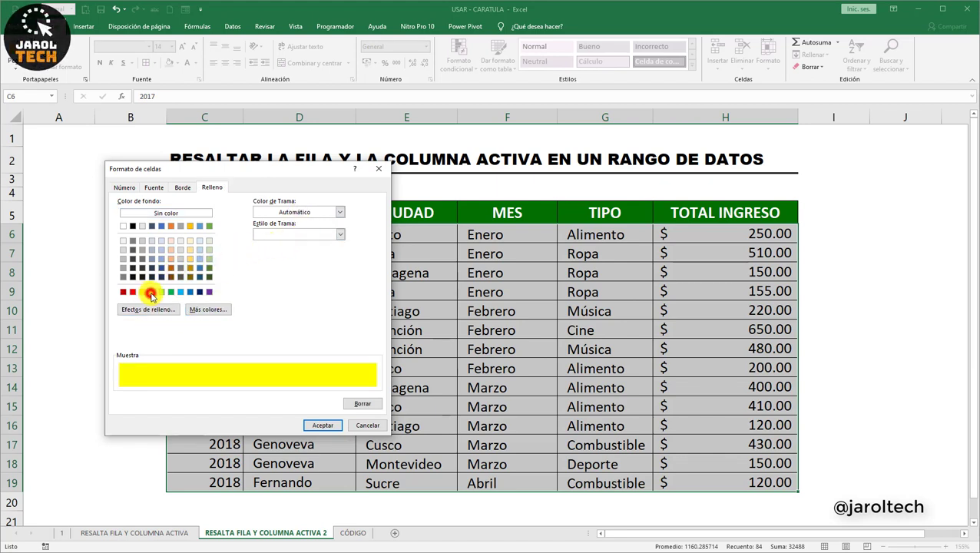
left_click(209, 311)
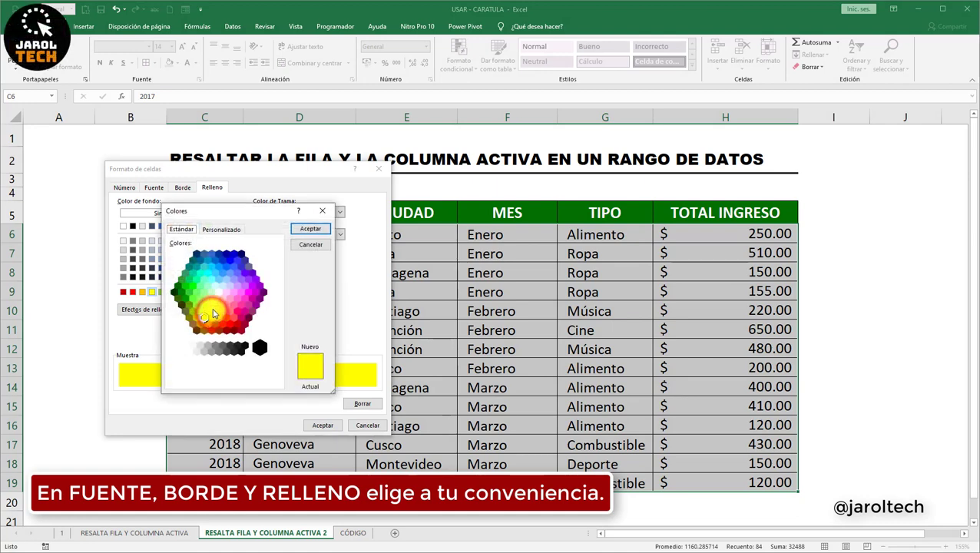
left_click(212, 231)
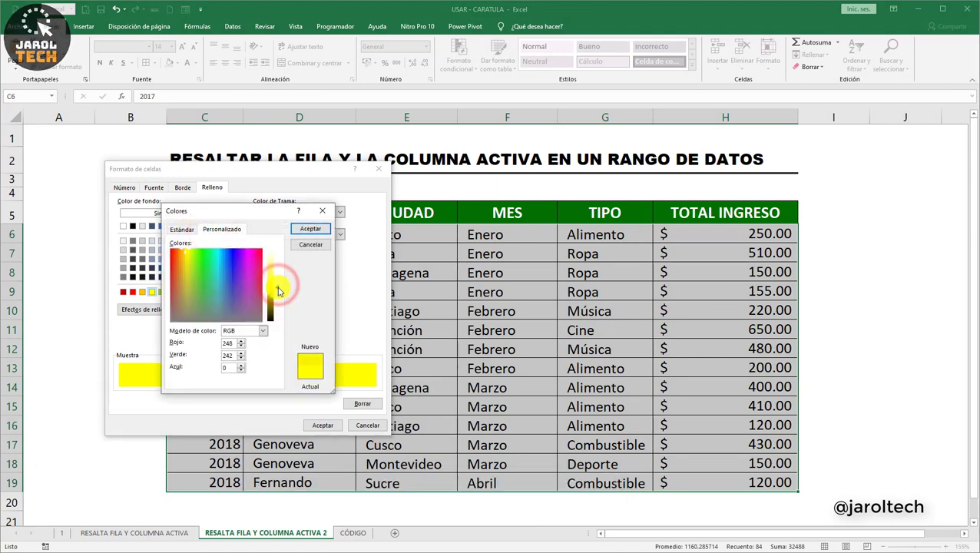
left_click(308, 231)
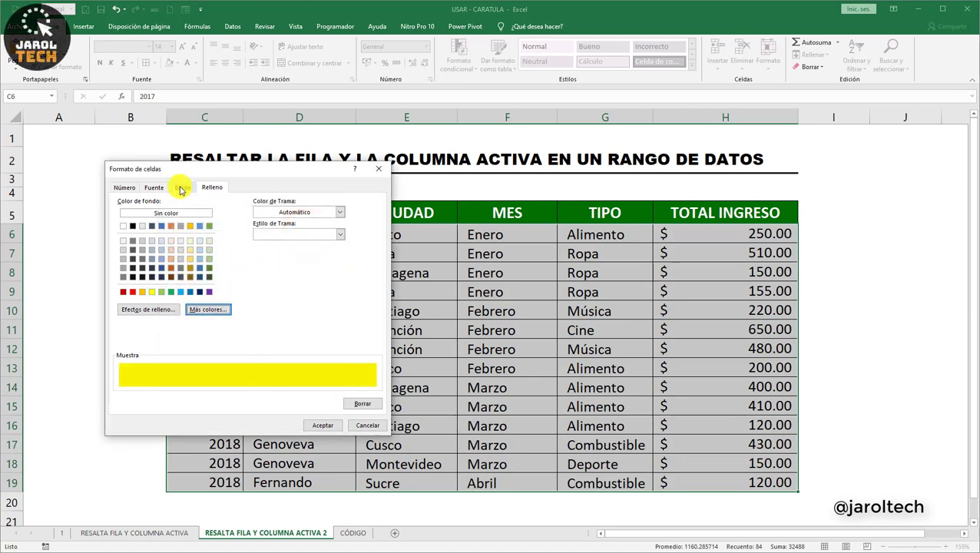
- Check the border and font options, then confirm and apply the yellow-fill rule
left_click(182, 187)
left_click(185, 299)
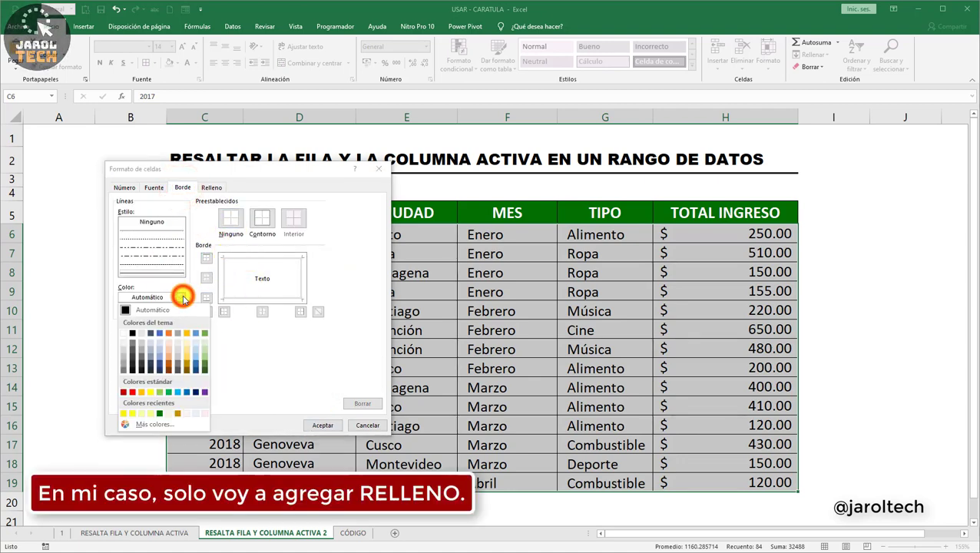
left_click(183, 297)
left_click(154, 187)
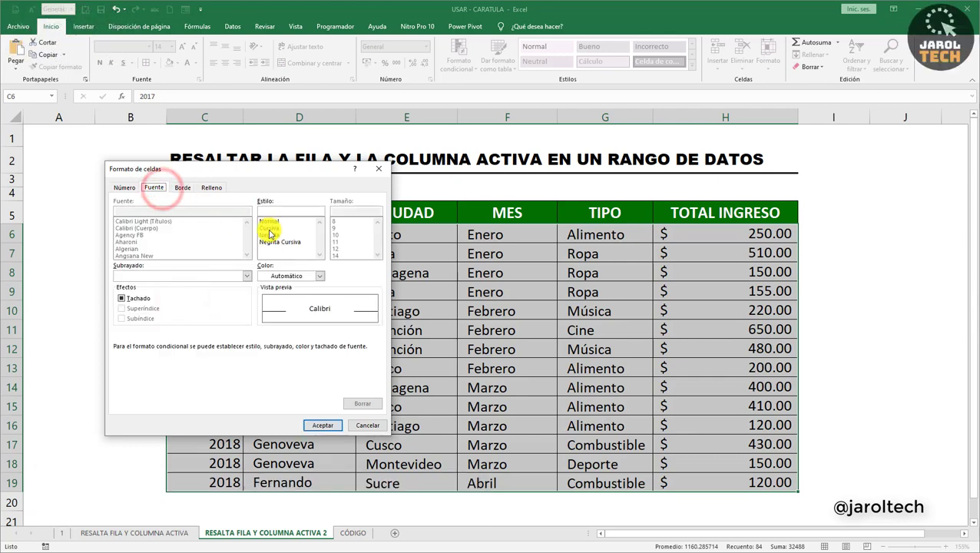
left_click(317, 278)
left_click(317, 278)
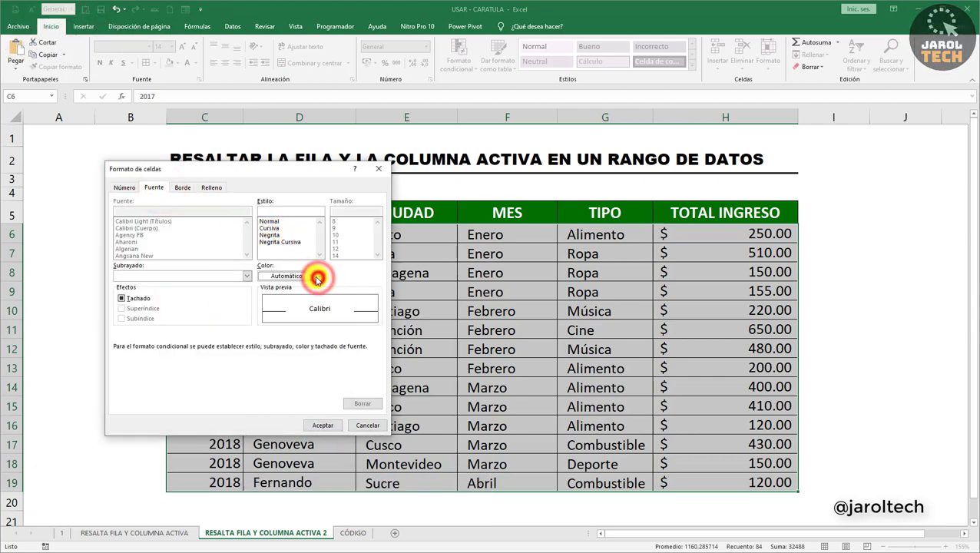
left_click(211, 187)
left_click(323, 425)
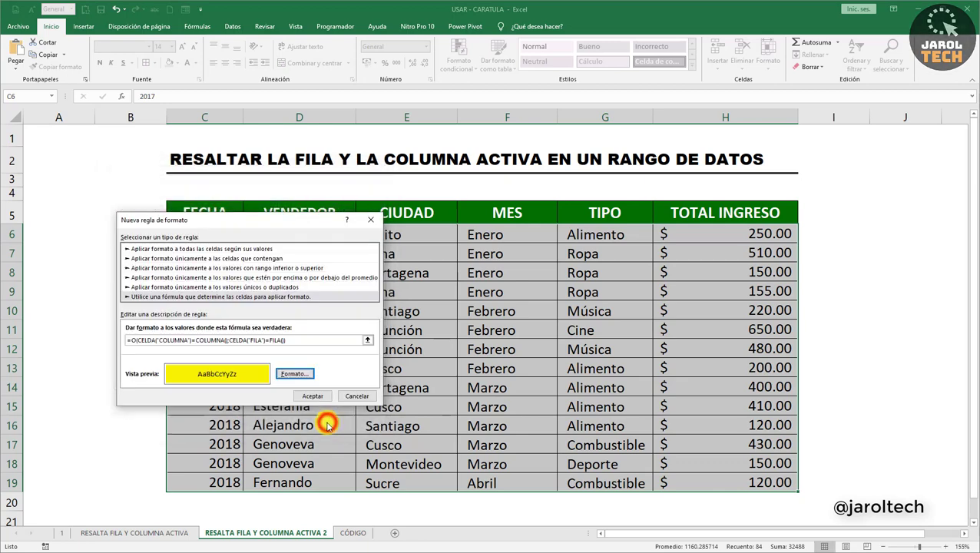
left_click(313, 397)
- Select E12, F12, E11, E9 and F9 to test the highlight, then launch Visual Basic from Programador
left_click(414, 349)
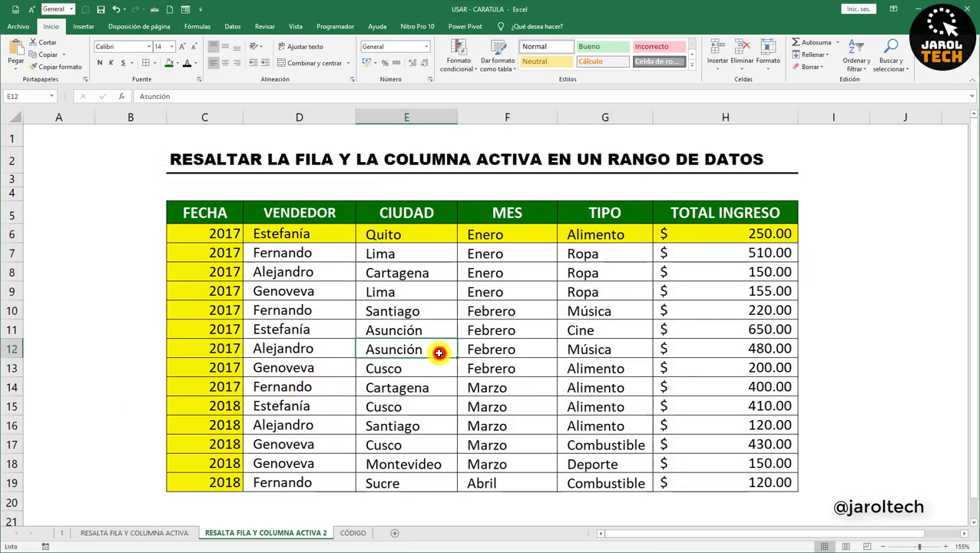
left_click(483, 344)
left_click(426, 326)
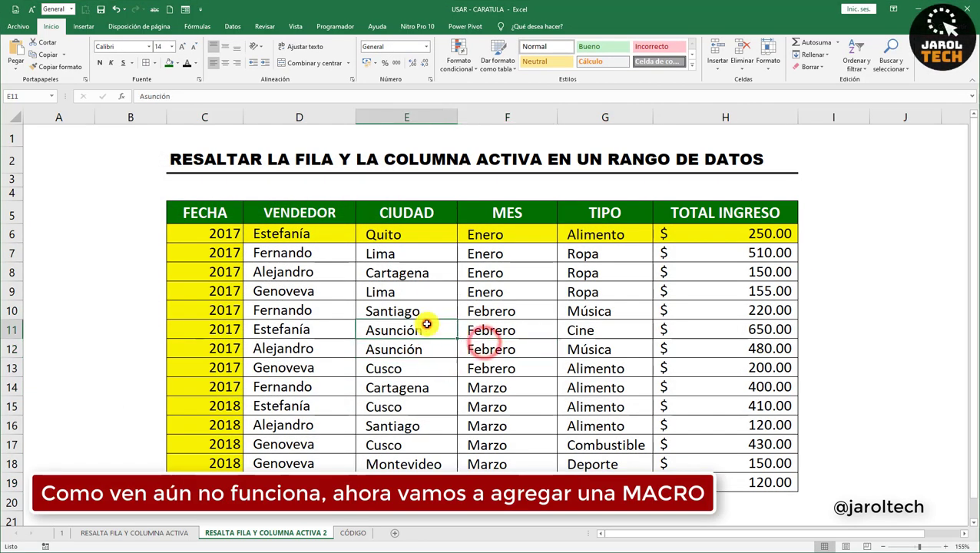
left_click(415, 294)
left_click(485, 292)
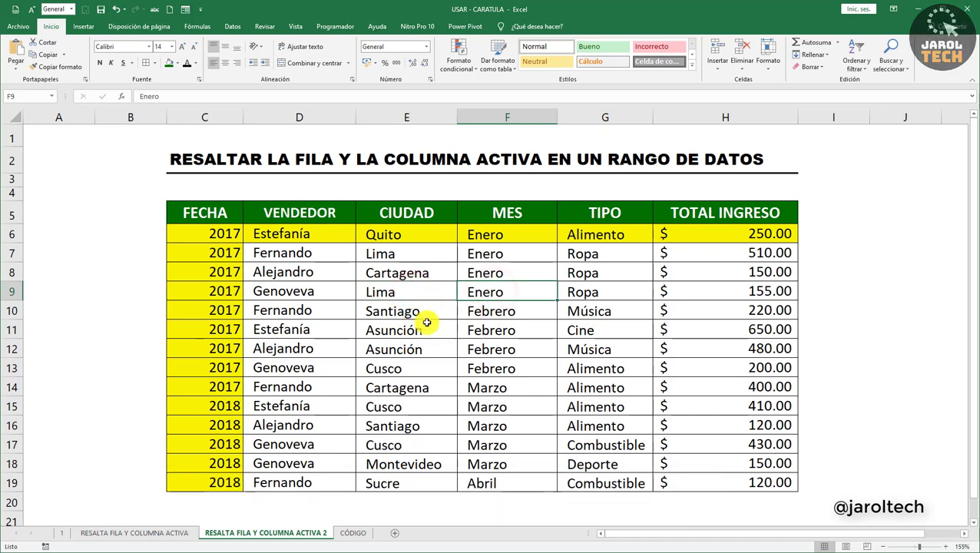
left_click(327, 28)
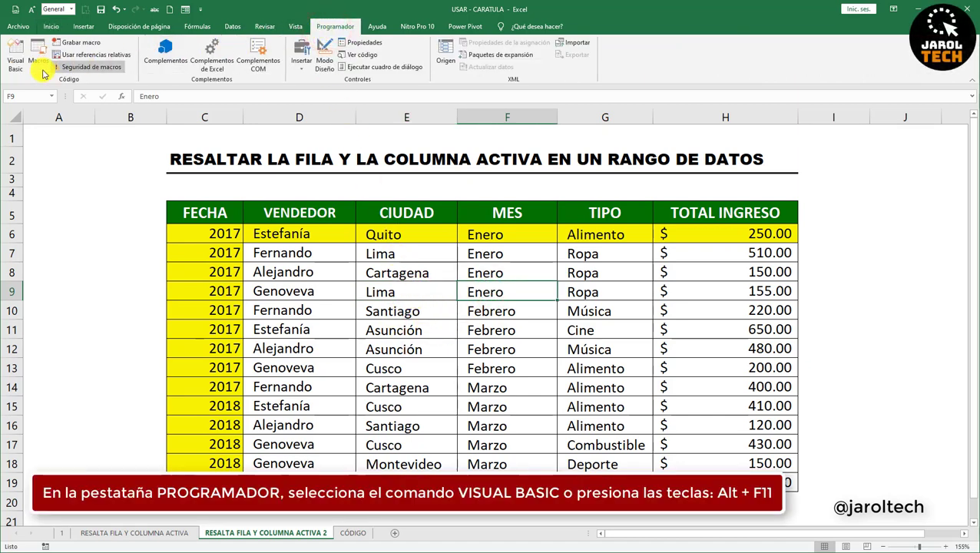
left_click(13, 53)
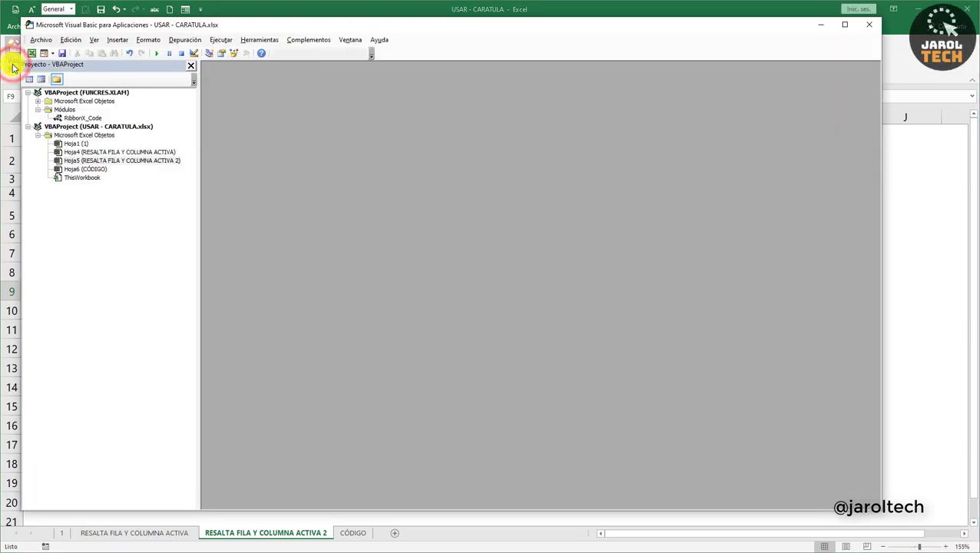
- Open Hoja5's empty code window (RESALTA FILA Y COLUMNA ACTIVA 2), then switch to Excel's CÓDIGO sheet
left_click(108, 163)
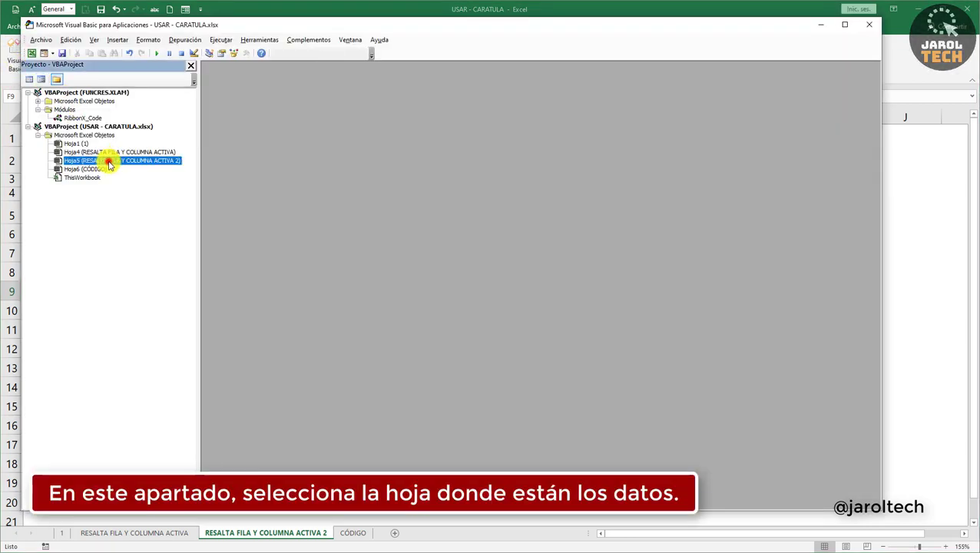
left_click(256, 535)
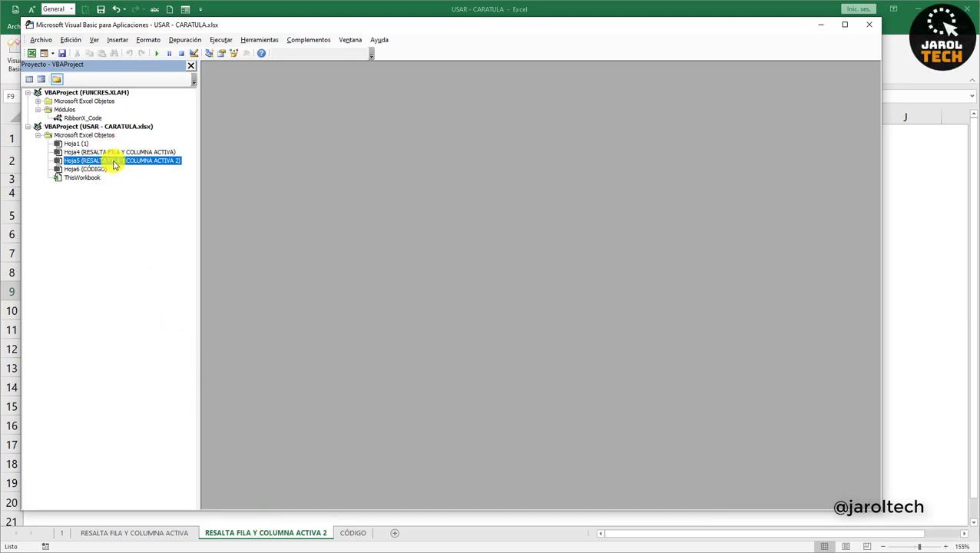
left_click(29, 80)
left_click(351, 211)
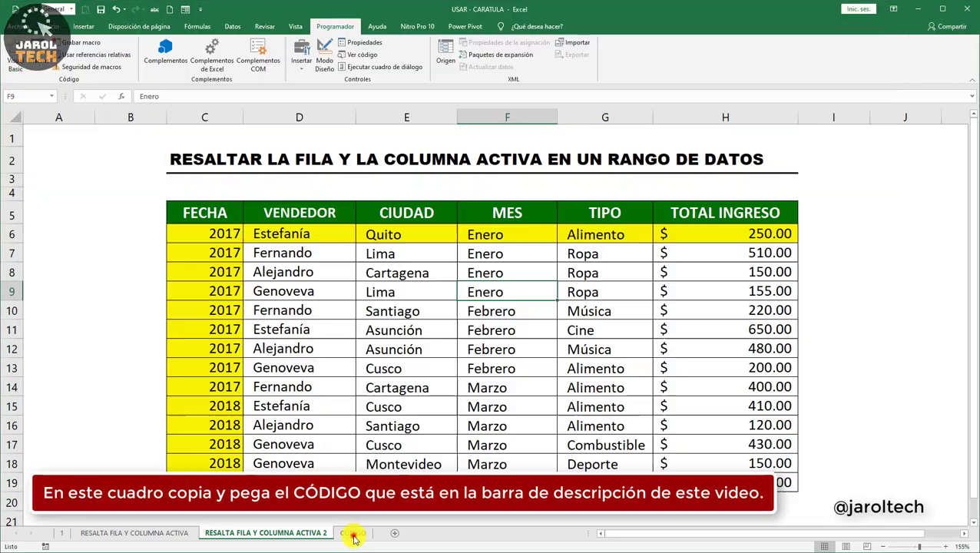
left_click(353, 535)
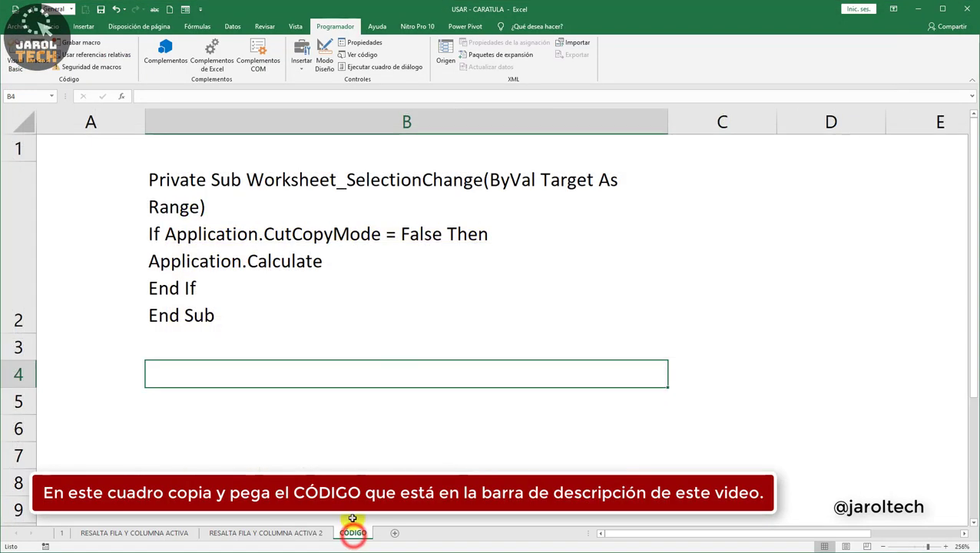
- Copy the Worksheet_SelectionChange macro text from cell B2 and return to Hoja5's code window
left_click(232, 233)
double_click(230, 314)
key("ctrl+c")
left_click_drag(230, 315, 154, 180)
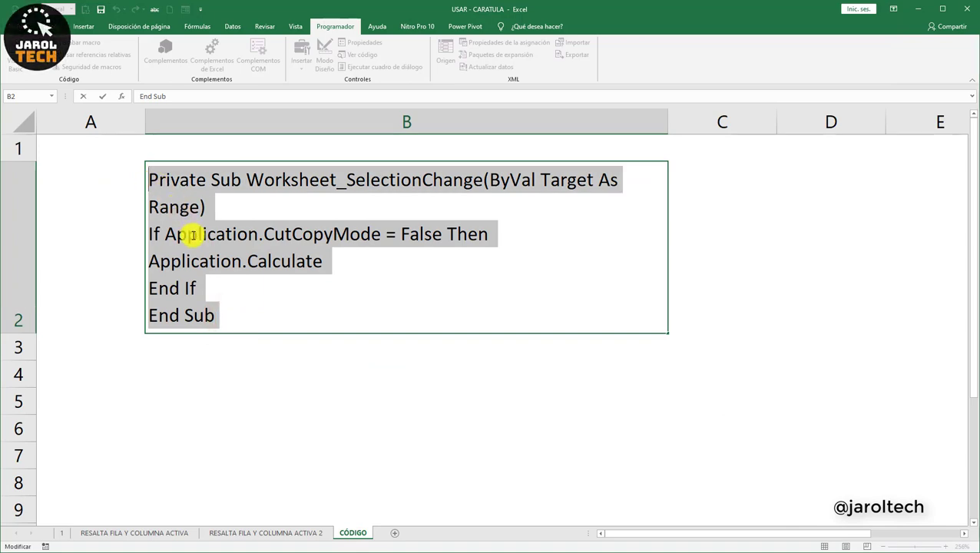
left_click(293, 531)
left_click(369, 530)
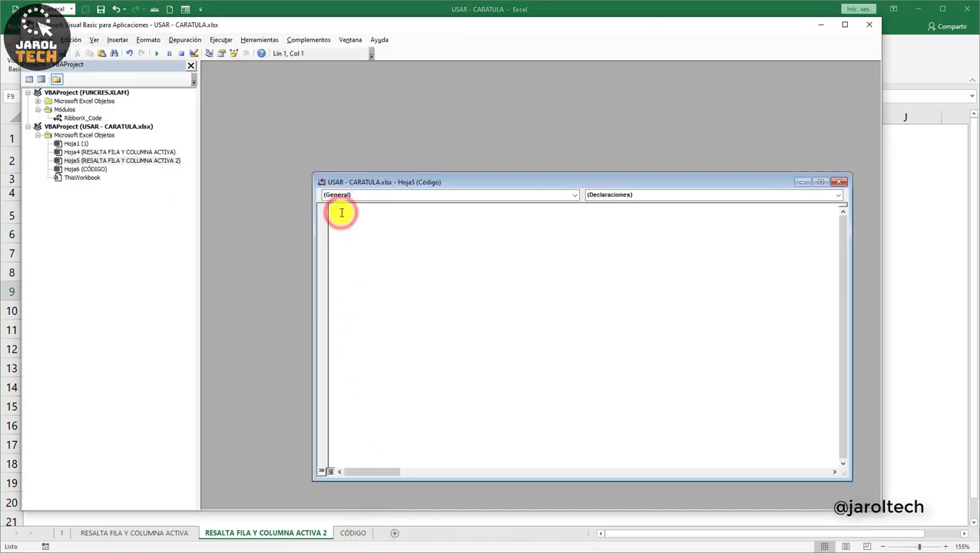
- Paste the Application.Calculate SelectionChange macro into Hoja5, save answering Sí, and close the code window
key("ctrl+v")
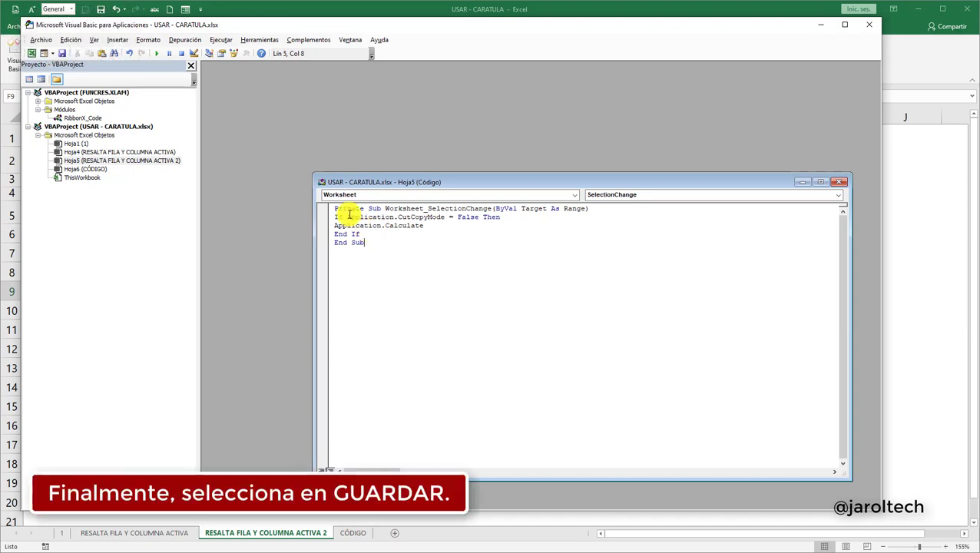
left_click(65, 54)
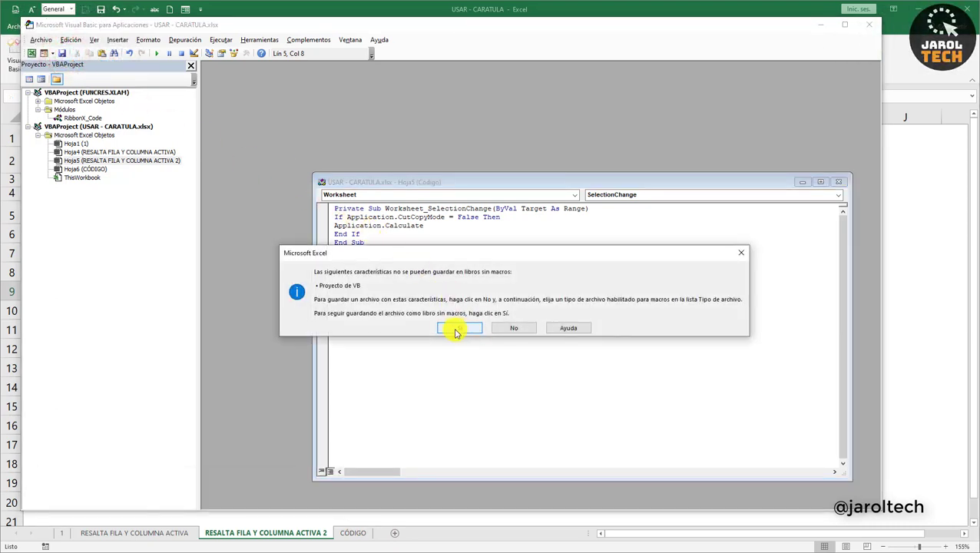
left_click(459, 329)
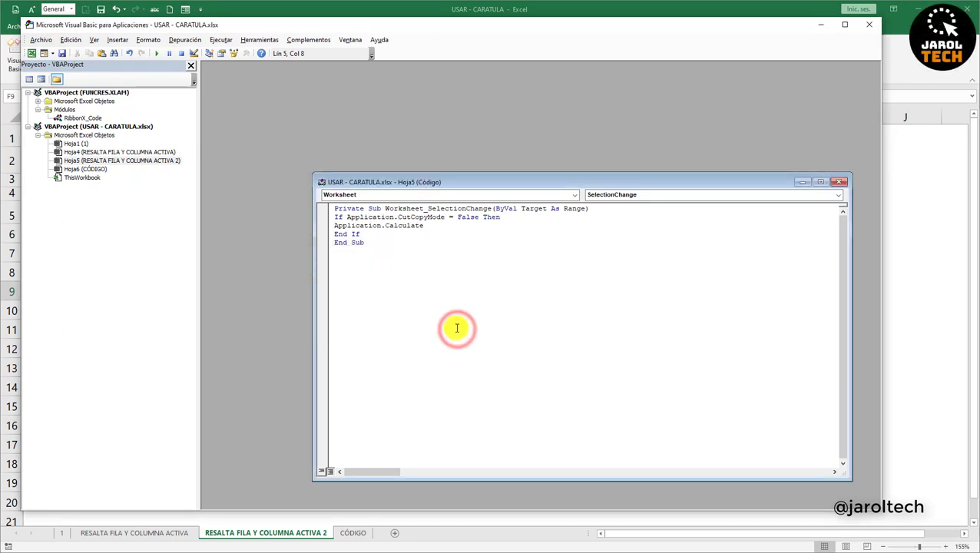
left_click(840, 183)
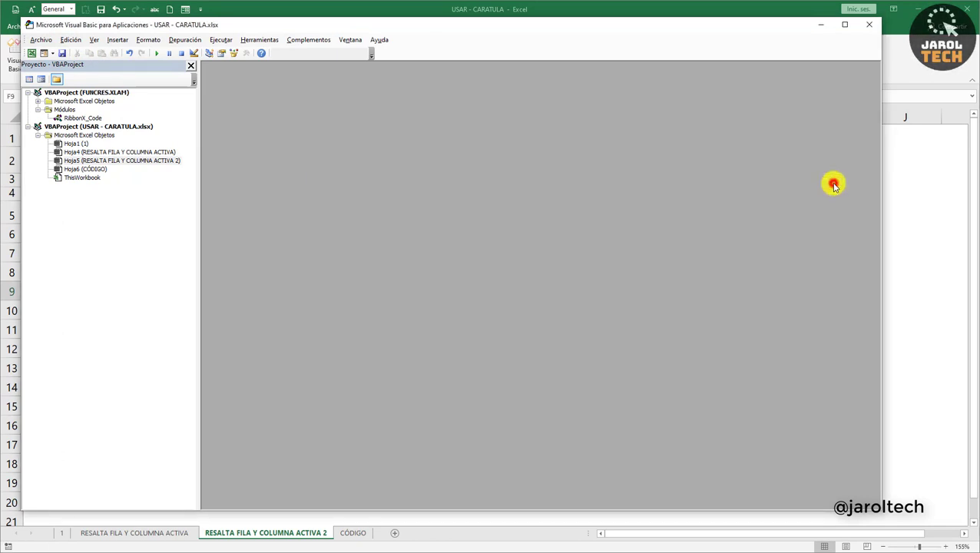
- Close the VBA editor, select E11, F9, E15, G11 and D9 to test the highlight, then select C6:H19
left_click(867, 32)
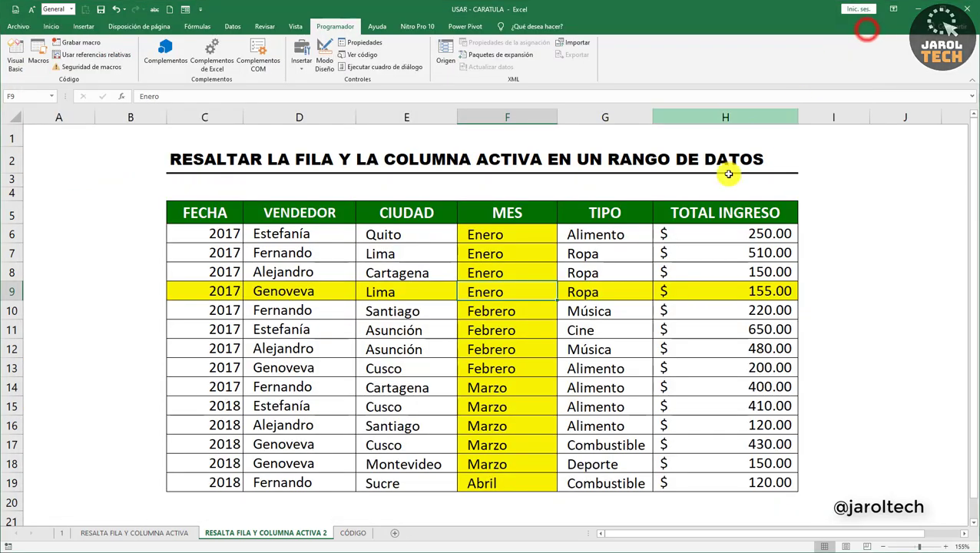
left_click(444, 335)
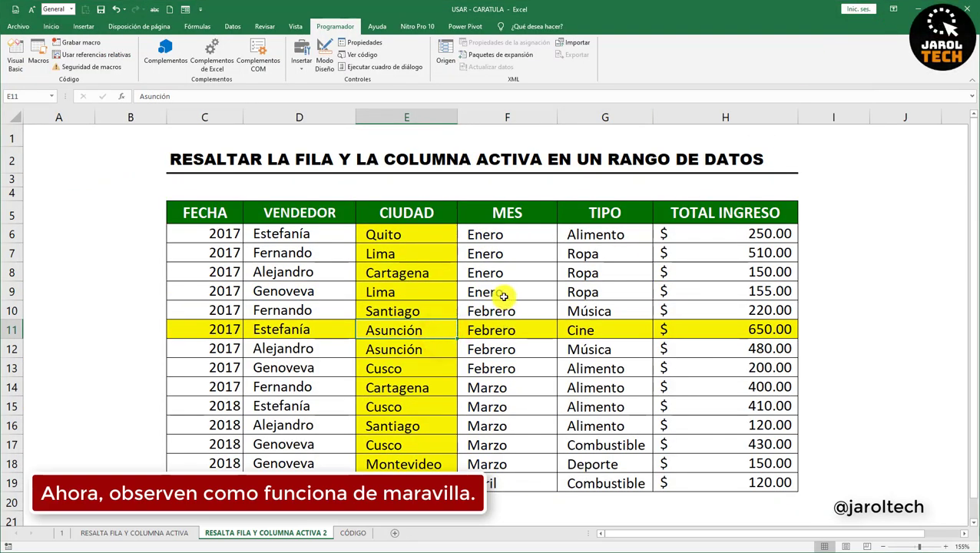
left_click(503, 295)
left_click(415, 401)
left_click(589, 328)
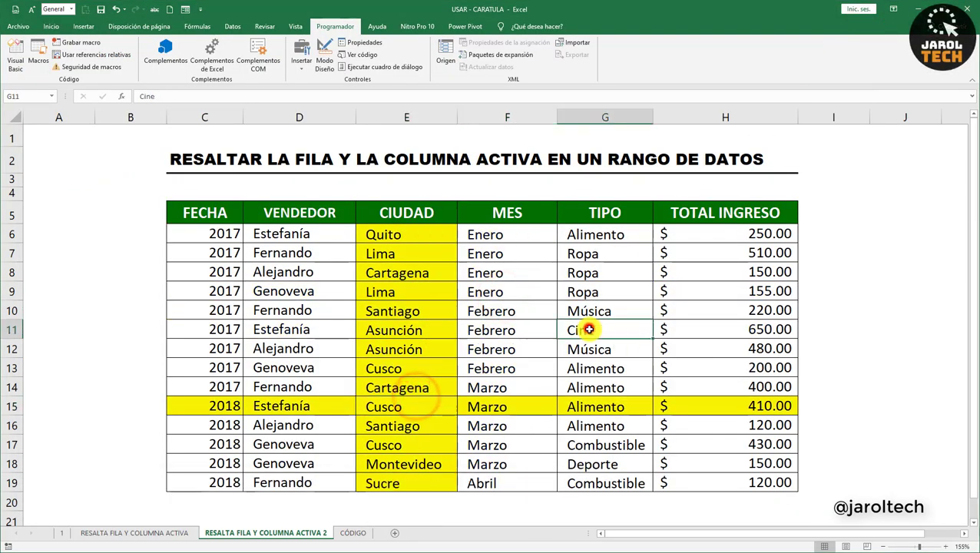
left_click(331, 296)
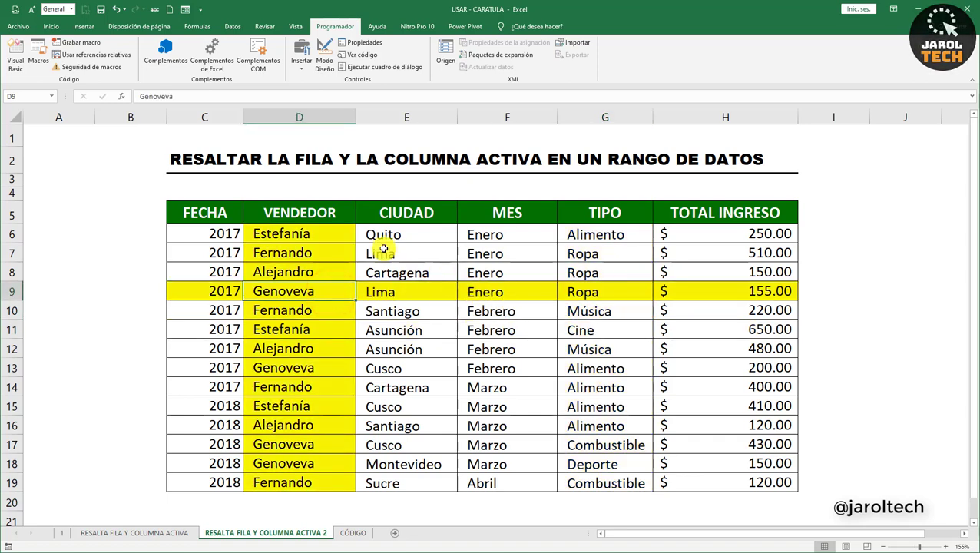
left_click(50, 26)
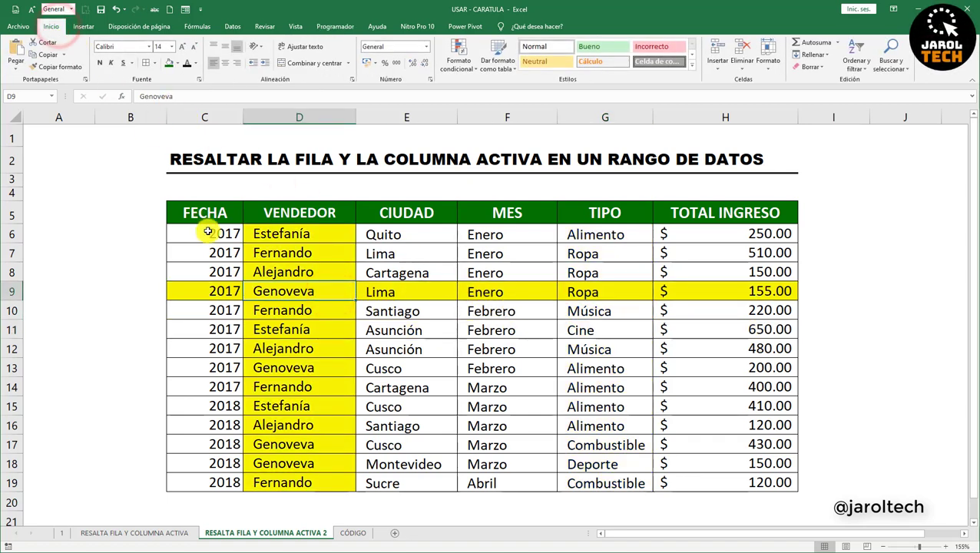
left_click_drag(207, 231, 722, 482)
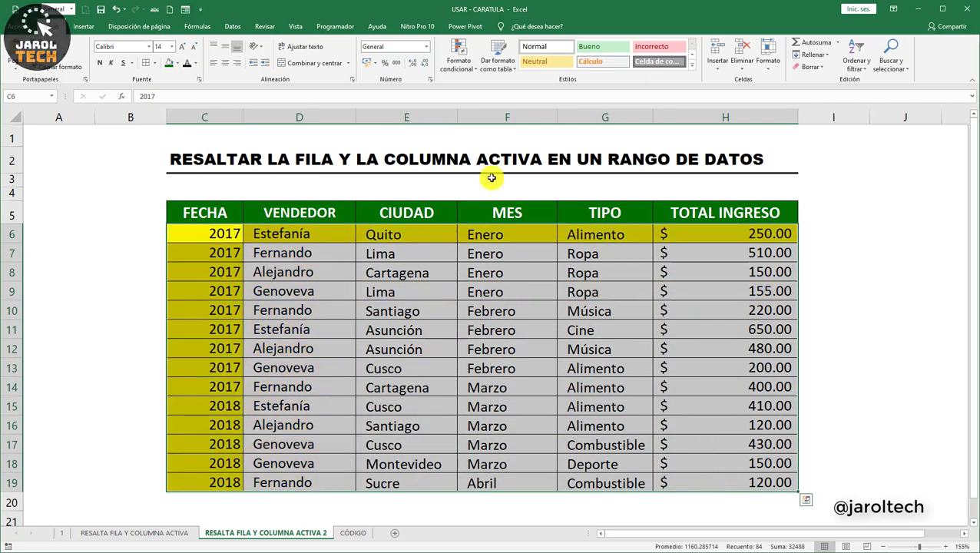
- Open Administrar reglas and inspect the formula rule applied to =$C$6:$H$19
left_click(459, 62)
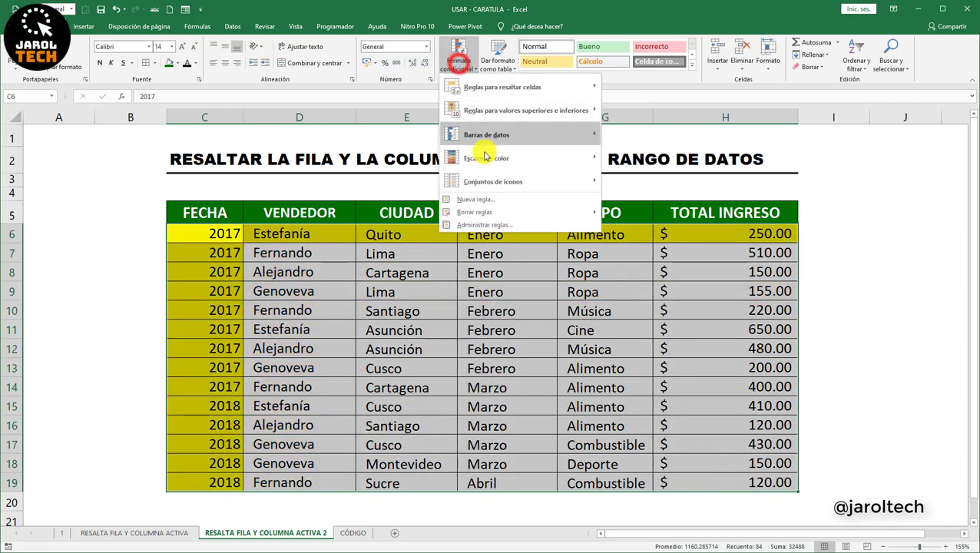
left_click(481, 224)
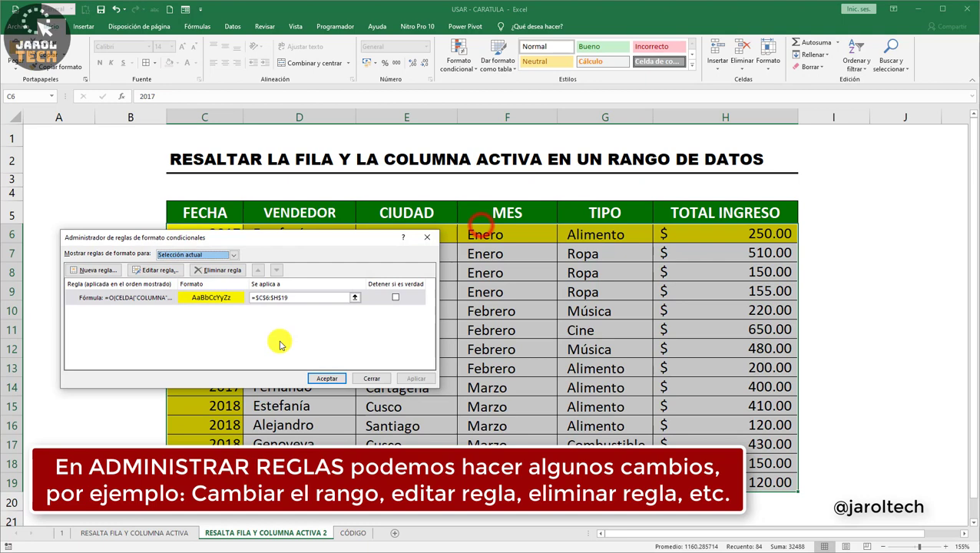
left_click(282, 298)
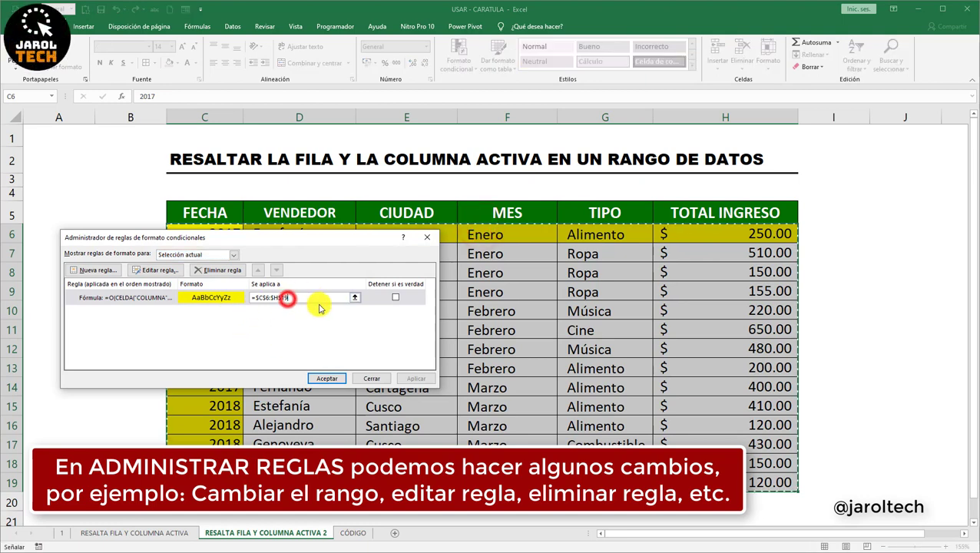
left_click(172, 303)
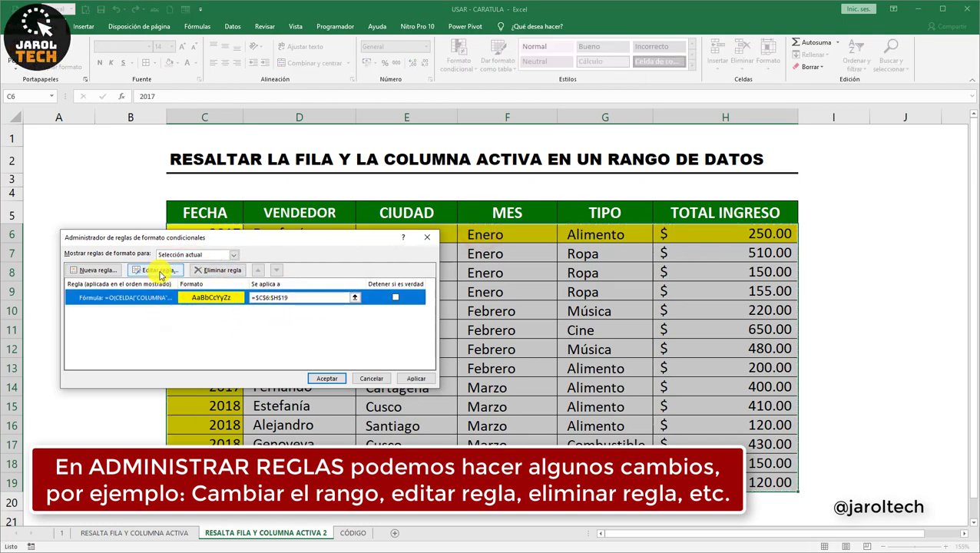